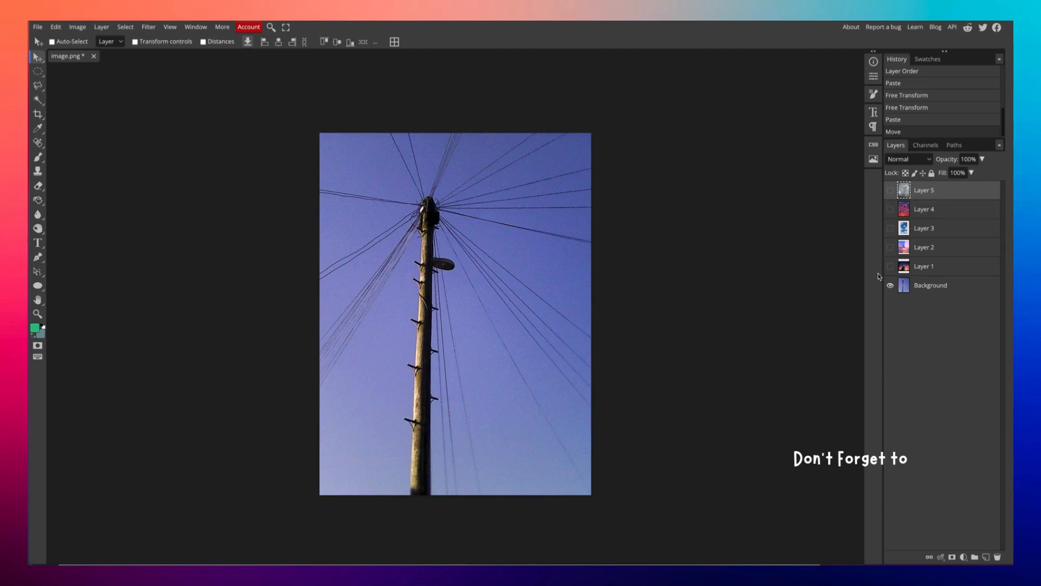
Show the sunset sky layer and enlarge it so its clouds fill the canvas.
{"action": "left_click", "coordinate": [891, 267]}
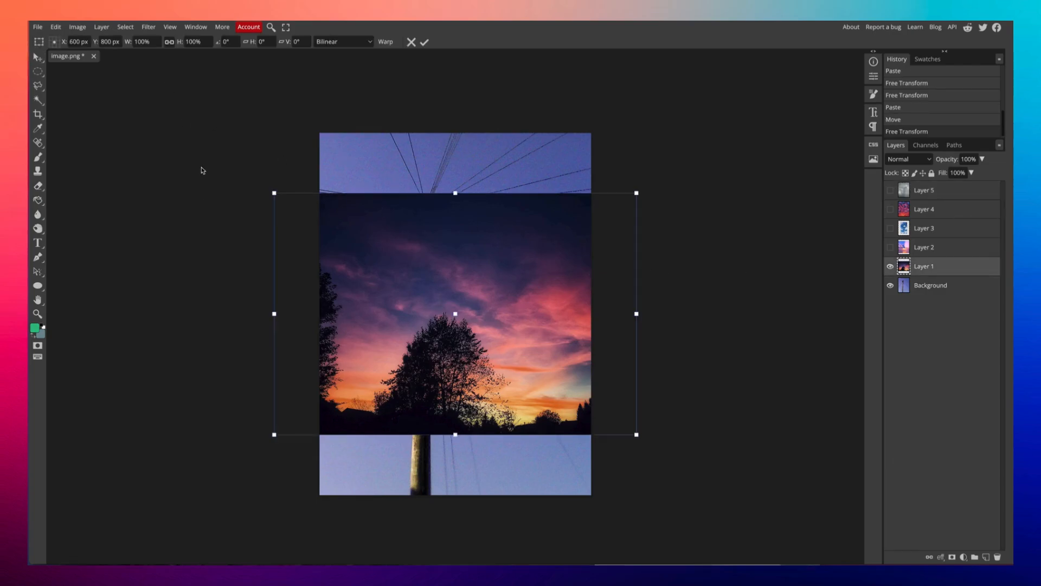
{"action": "left_click_drag", "start_coordinate": [638, 196], "coordinate": [949, 24]}
{"action": "left_click_drag", "start_coordinate": [856, 95], "coordinate": [498, 235]}
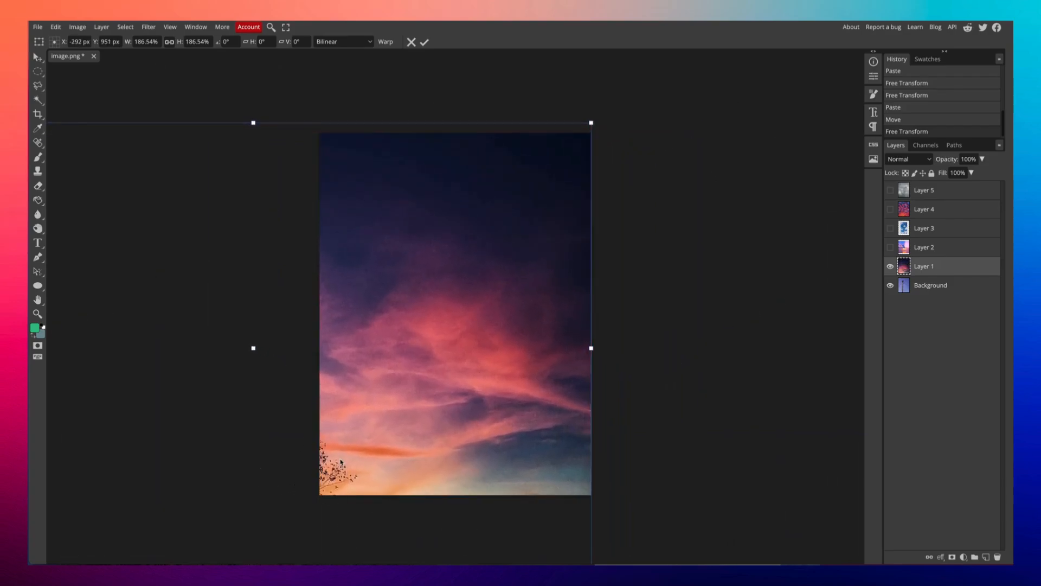
{"action": "key", "text": "Return"}
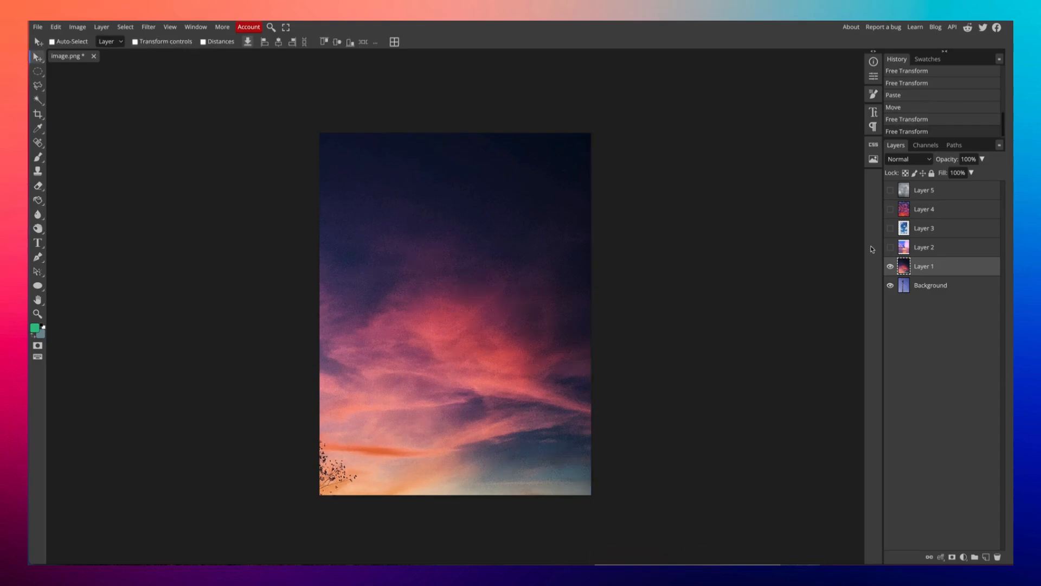
Show the sunset-over-sea layer and scale it up to fill the canvas.
{"action": "left_click", "coordinate": [891, 247]}
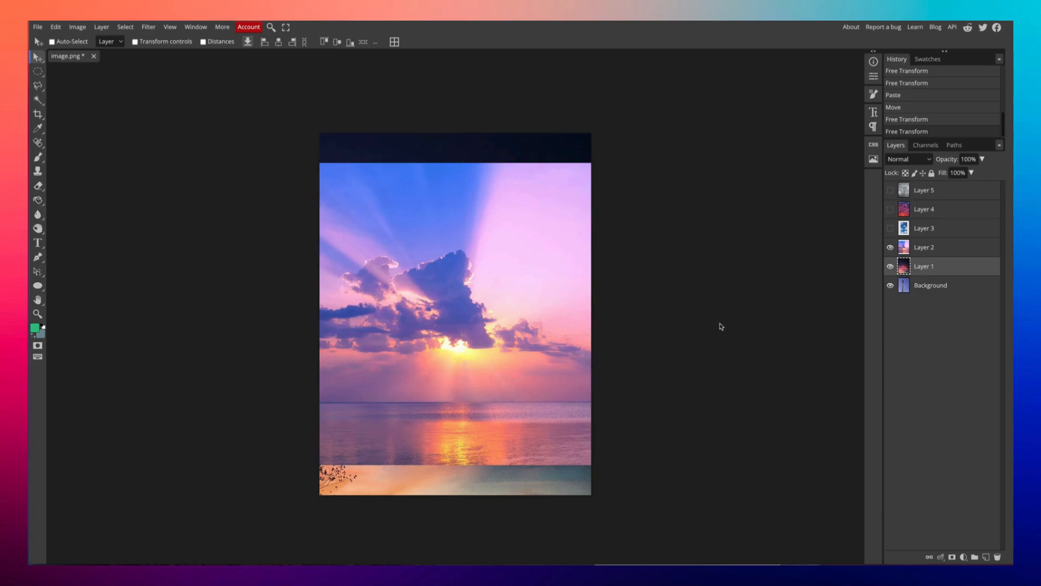
{"action": "key", "text": "ctrl+t"}
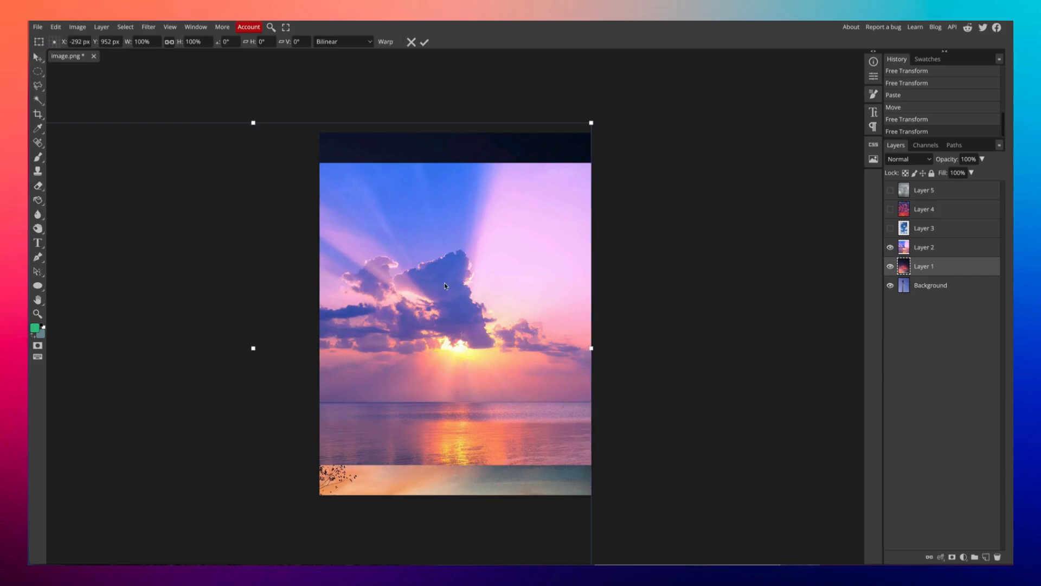
{"action": "left_click", "coordinate": [984, 248]}
{"action": "key", "text": "ctrl+t"}
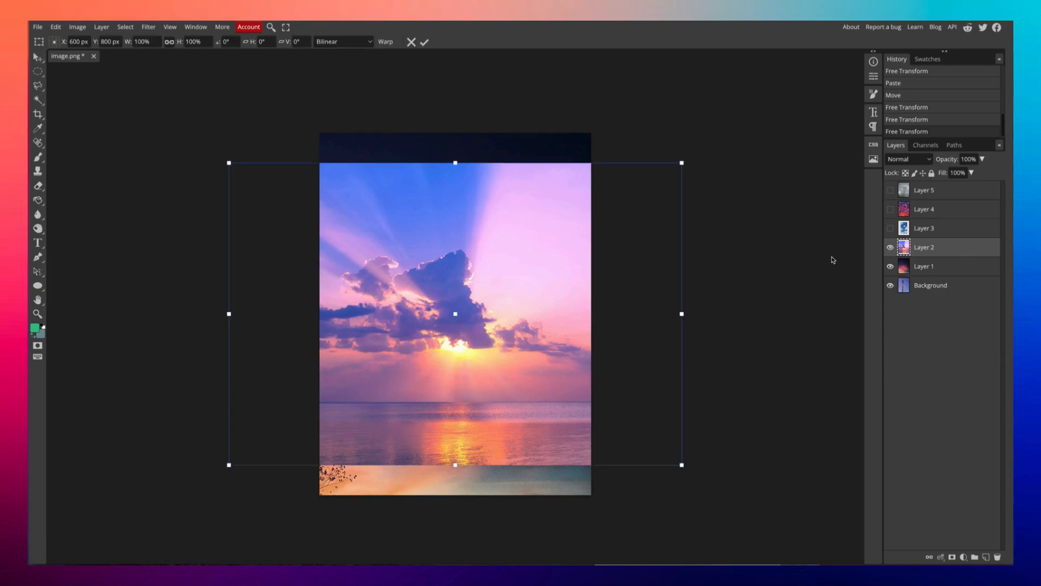
{"action": "left_click_drag", "start_coordinate": [682, 163], "coordinate": [547, 284]}
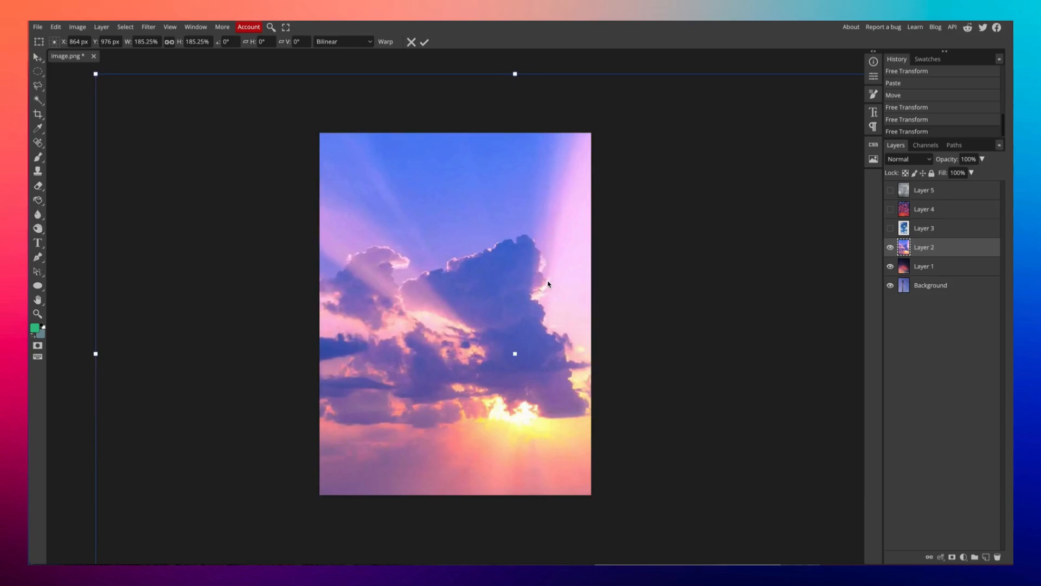
{"action": "key", "text": "Return"}
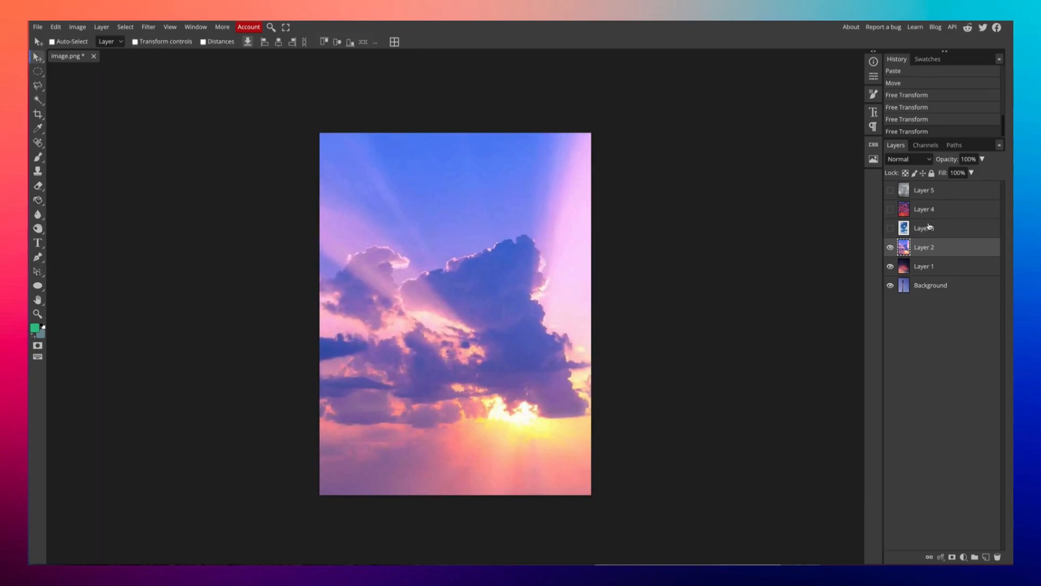
Show Layer 3's blue sky and enlarge it past the canvas, then reveal Layer 4's red clouds.
{"action": "left_click", "coordinate": [925, 229]}
{"action": "left_click", "coordinate": [891, 228]}
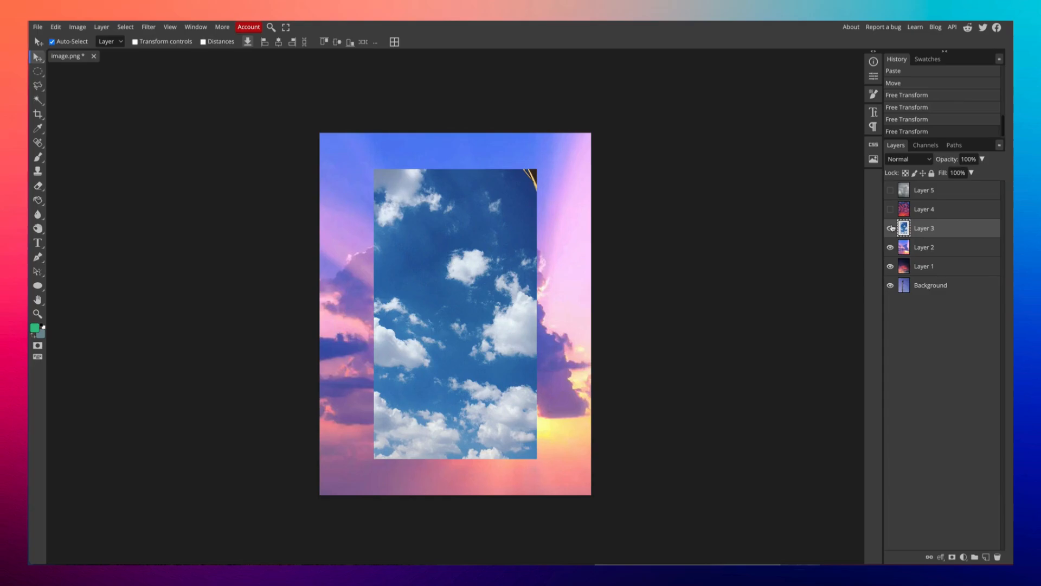
{"action": "key", "text": "ctrl+alt+t"}
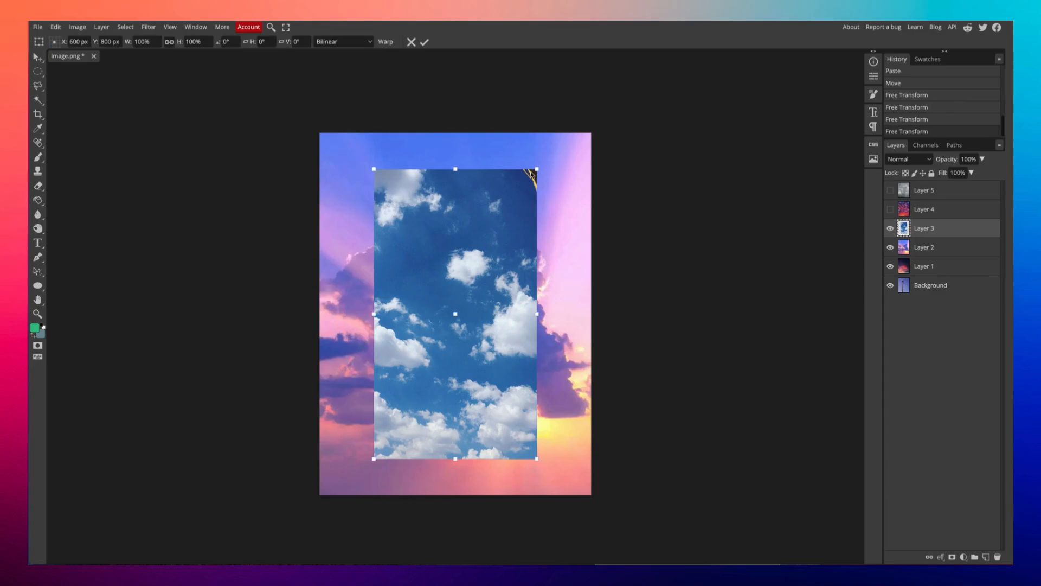
{"action": "left_click_drag", "start_coordinate": [538, 168], "coordinate": [574, 137]}
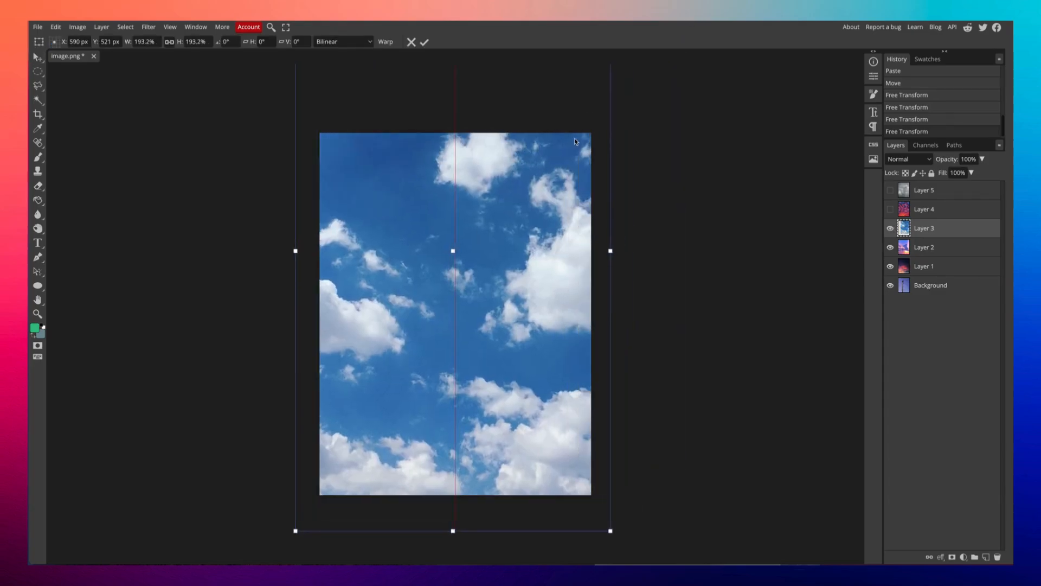
{"action": "key", "text": "Return"}
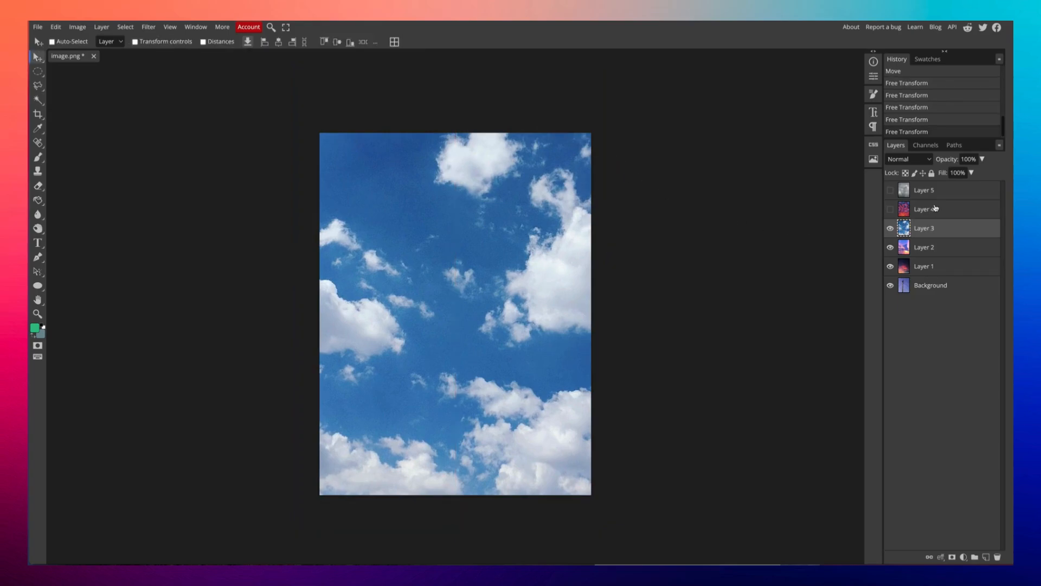
{"action": "left_click", "coordinate": [893, 210]}
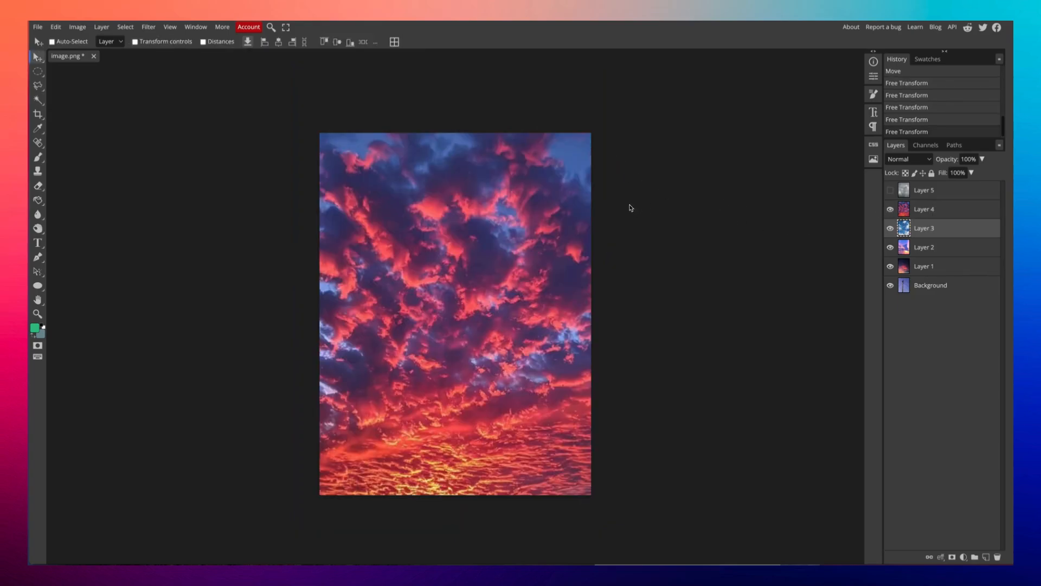
Show the grey cloudy Layer 5 and move the pole-photo Background to the top of the stack.
{"action": "left_click", "coordinate": [890, 189]}
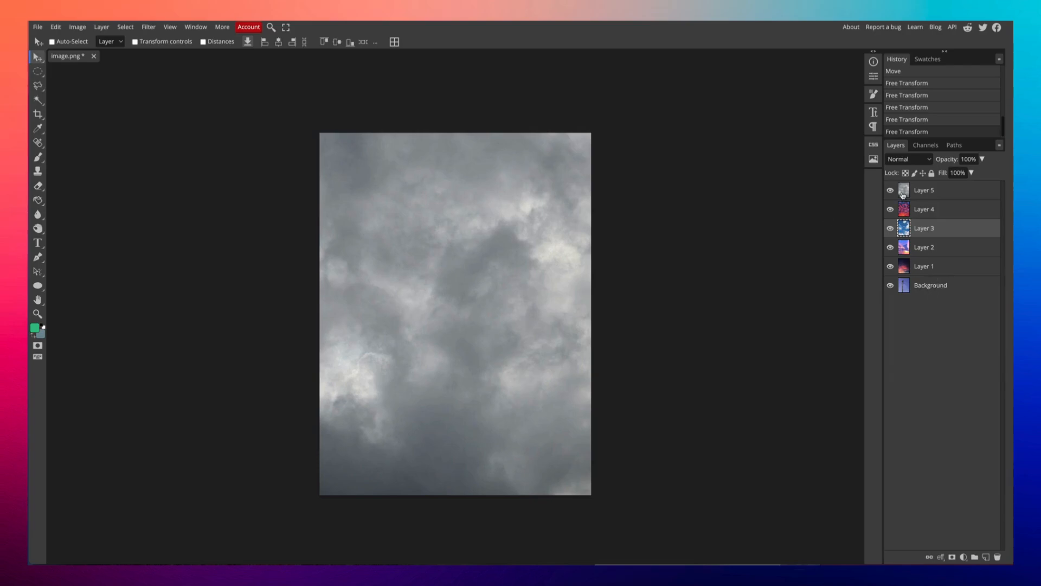
{"action": "left_click", "coordinate": [924, 288]}
{"action": "left_click_drag", "start_coordinate": [928, 288], "coordinate": [925, 187]}
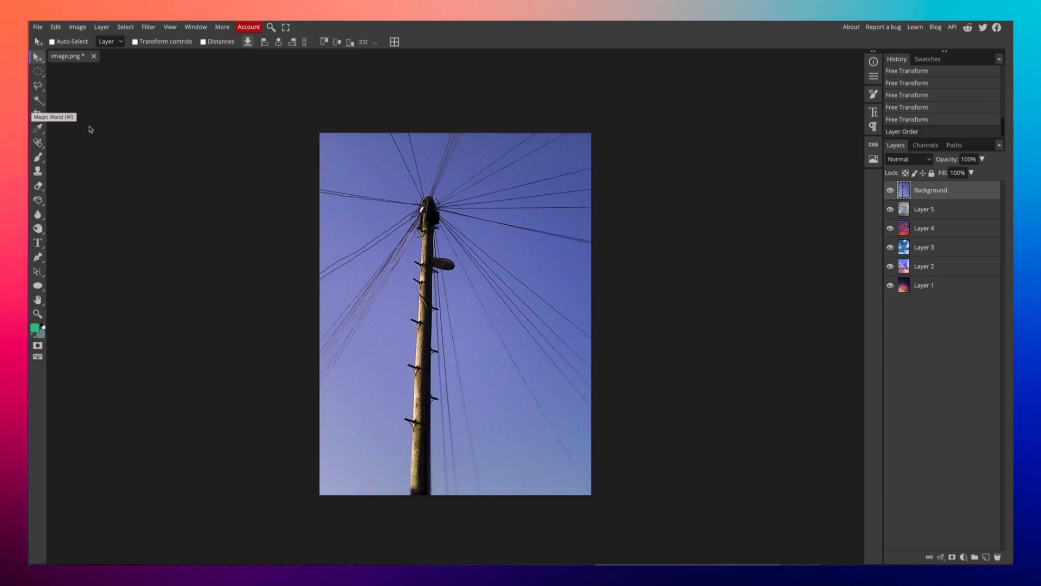
{"action": "left_click", "coordinate": [41, 105]}
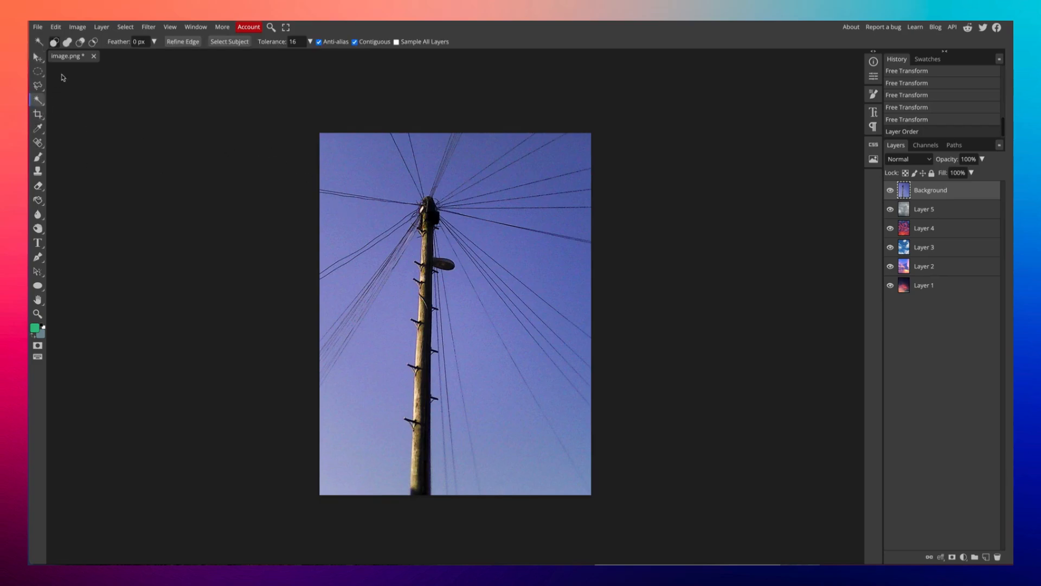
{"action": "left_click", "coordinate": [68, 43]}
{"action": "left_click", "coordinate": [455, 220]}
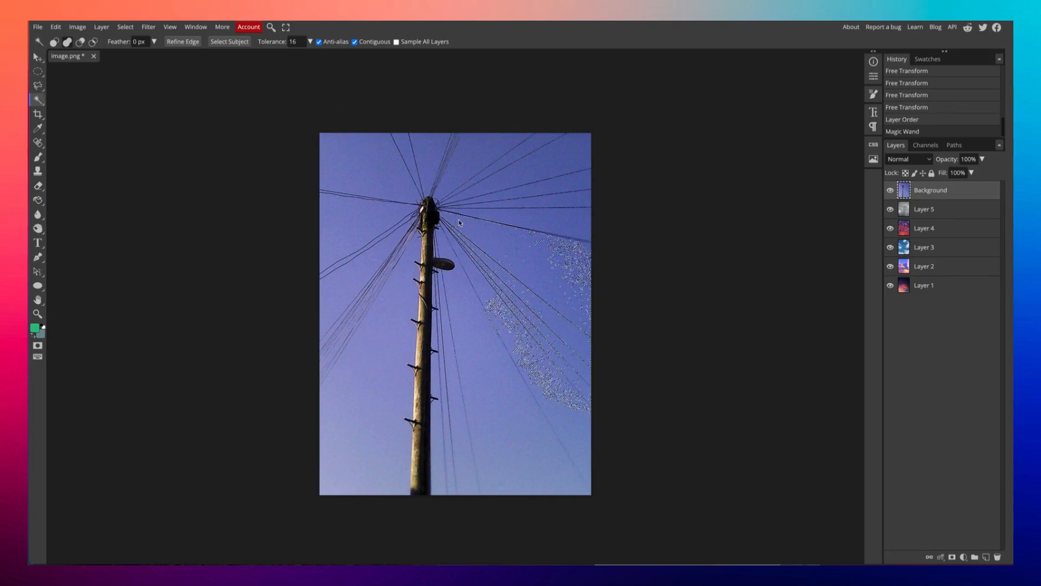
{"action": "left_click", "coordinate": [566, 205]}
{"action": "left_click", "coordinate": [567, 206]}
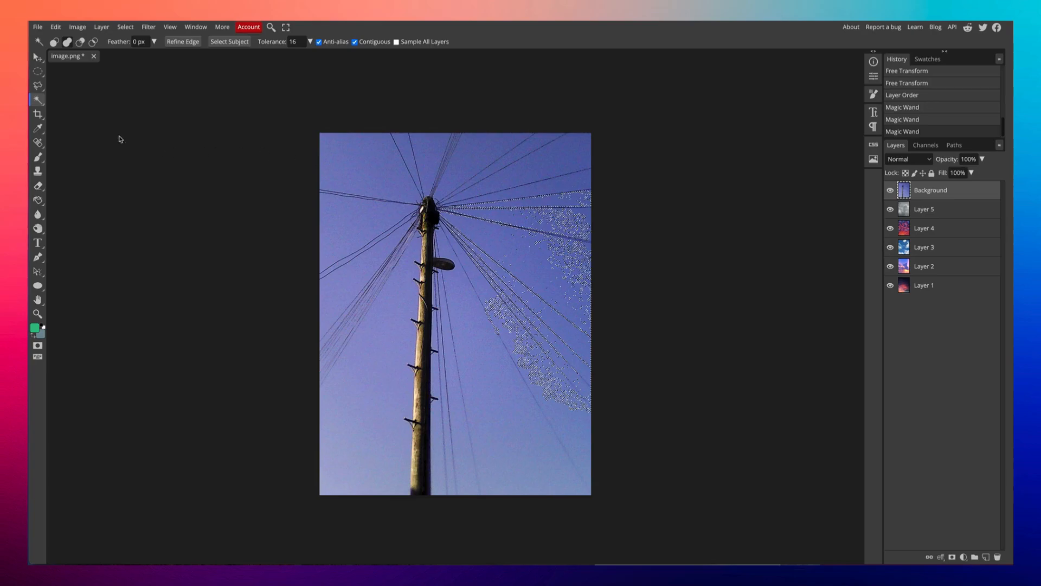
{"action": "left_click", "coordinate": [64, 71]}
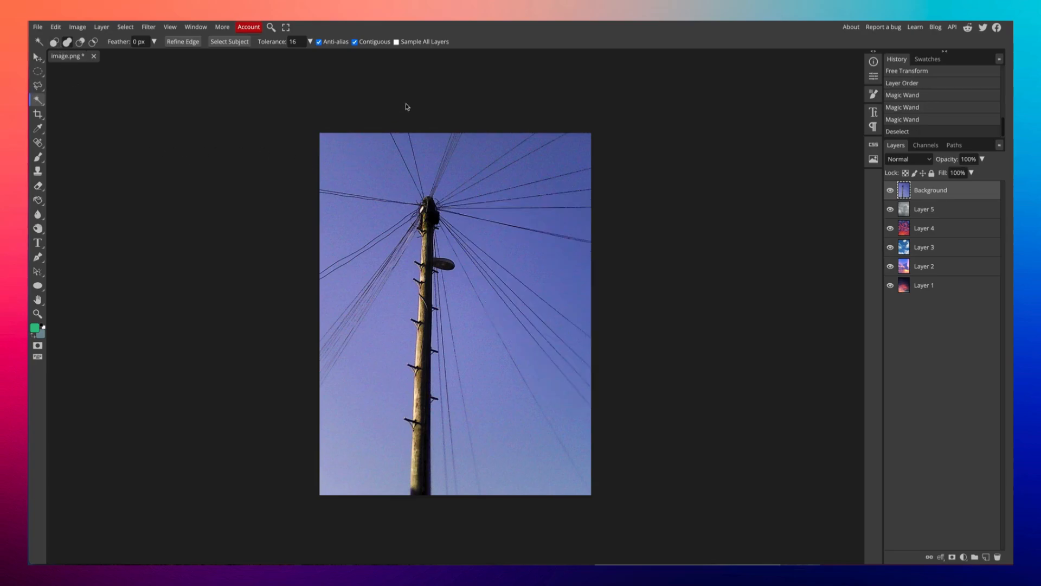
{"action": "left_click", "coordinate": [564, 151]}
{"action": "key", "text": "ctrl+d"}
{"action": "left_click", "coordinate": [37, 85]}
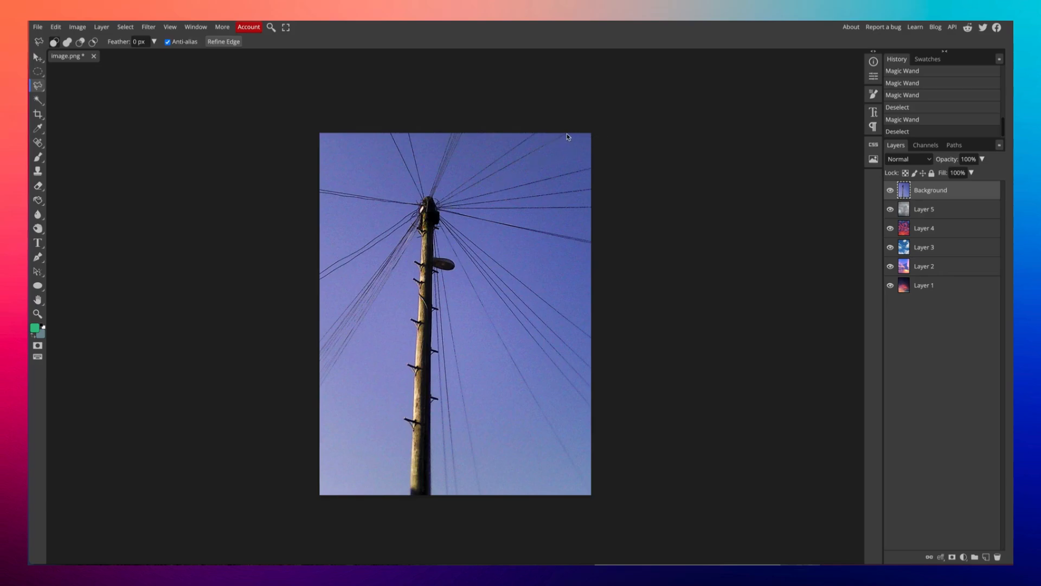
Lasso the upper-right wedge and delete it from the pole photo and Layer 5.
{"action": "left_click", "coordinate": [594, 133]}
{"action": "left_click", "coordinate": [440, 207]}
{"action": "key", "text": "Delete"}
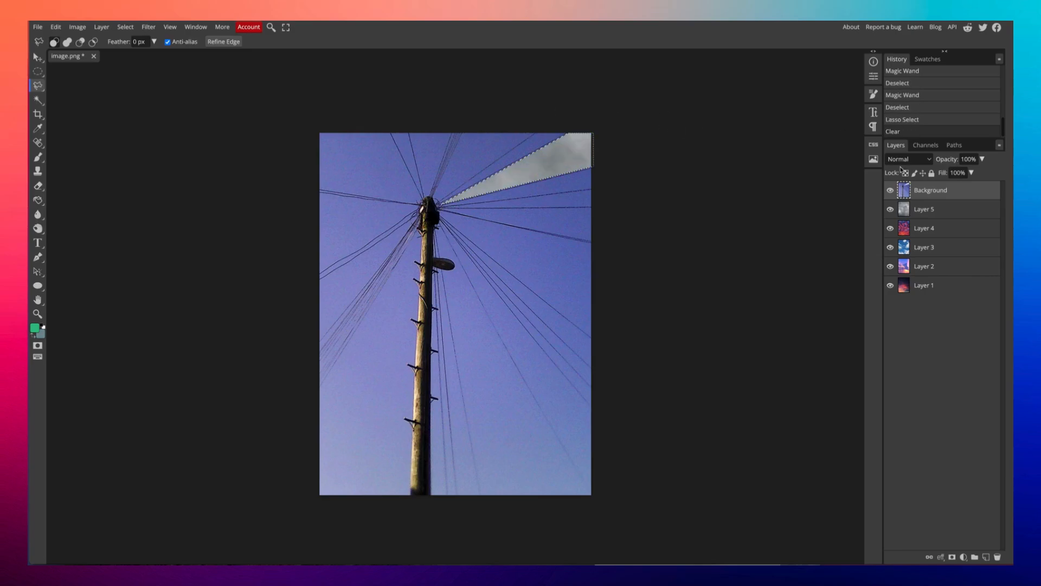
{"action": "left_click", "coordinate": [944, 213]}
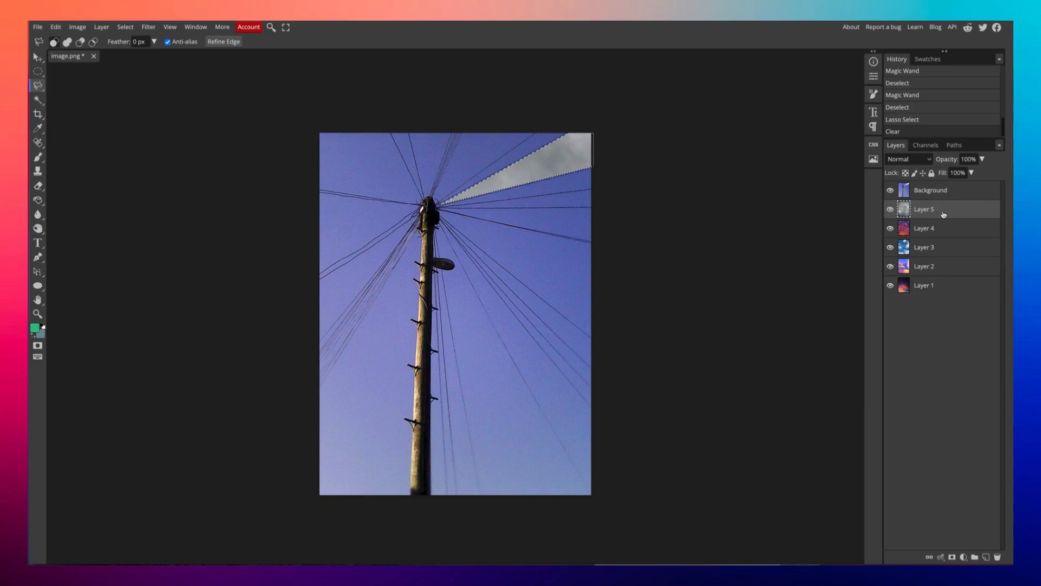
{"action": "key", "text": "Delete"}
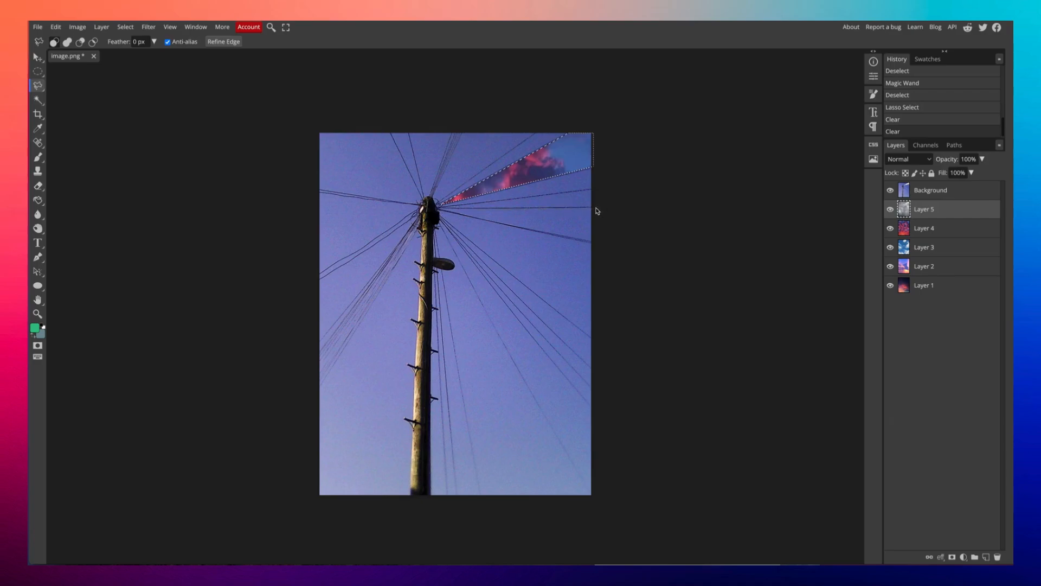
Cut the next right-edge wedge from the Background, then outline another wedge from the pole top.
{"action": "mouse_move", "coordinate": [599, 229]}
{"action": "left_mouse_down"}
{"action": "mouse_move", "coordinate": [597, 246]}
{"action": "mouse_move", "coordinate": [444, 212]}
{"action": "left_mouse_up"}
{"action": "left_click", "coordinate": [906, 195]}
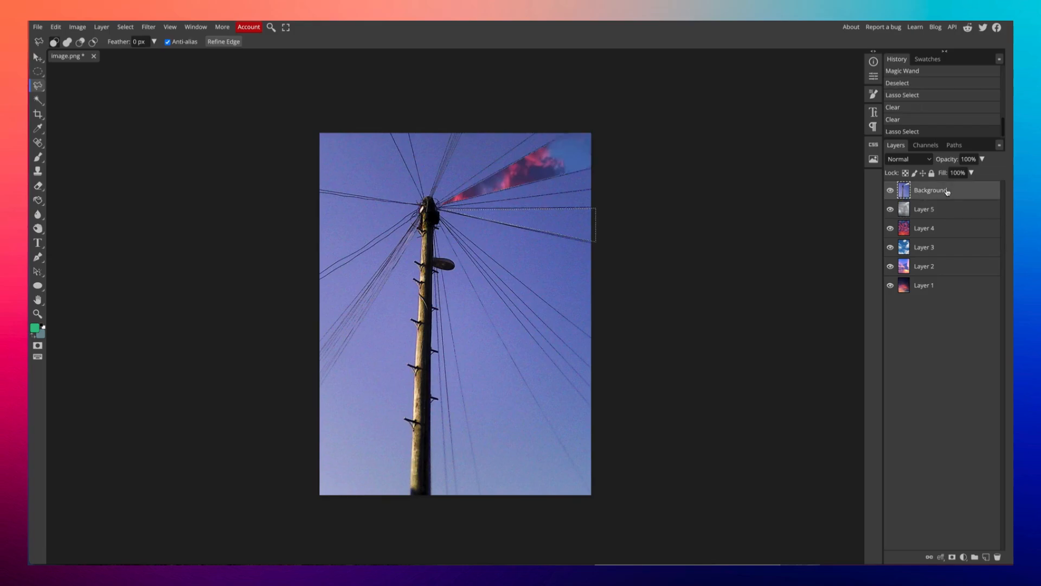
{"action": "key", "text": "Delete"}
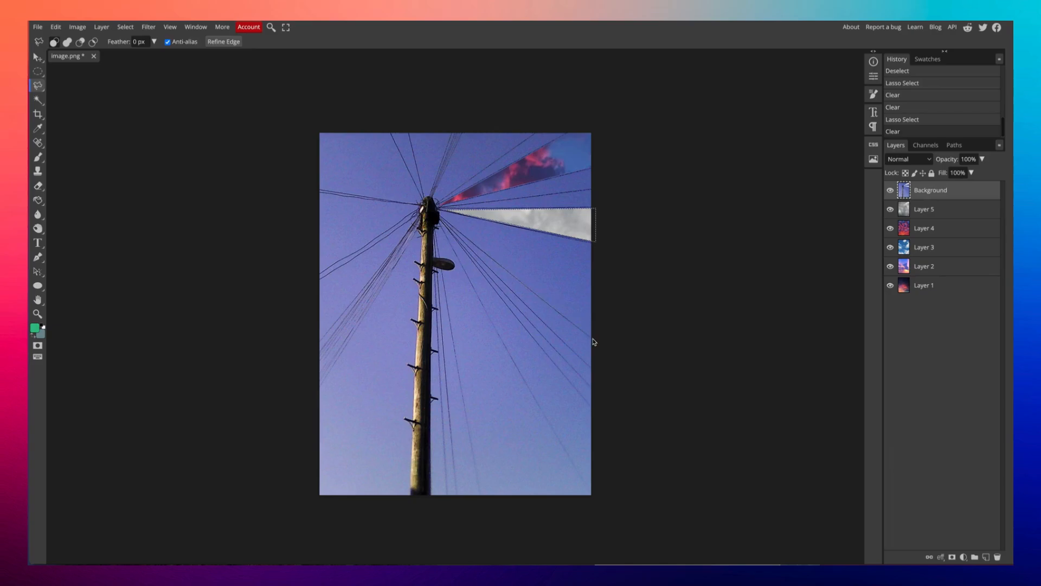
{"action": "left_click_drag", "start_coordinate": [595, 343], "coordinate": [596, 373]}
{"action": "left_click", "coordinate": [441, 219]}
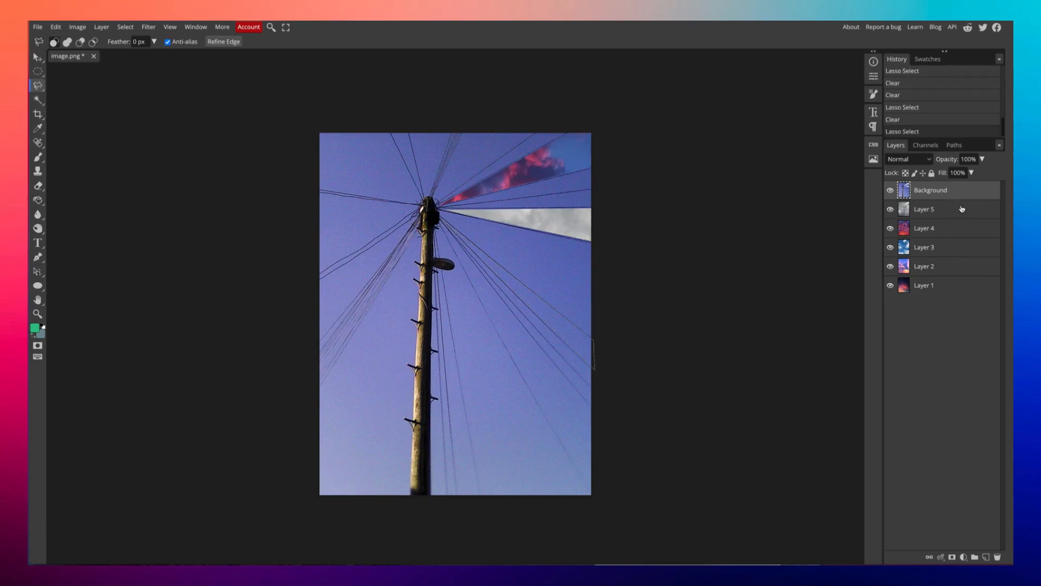
Delete the outlined wedge from Background and Layers 5, 4 and 3, revealing pale pink clouds.
{"action": "key", "text": "Delete"}
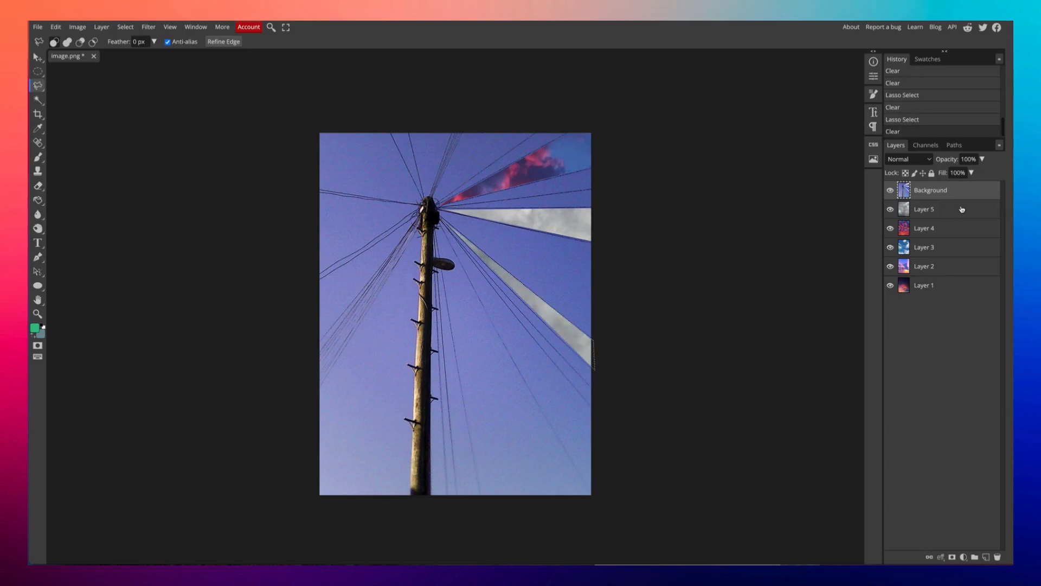
{"action": "left_click", "coordinate": [950, 215]}
{"action": "key", "text": "Delete"}
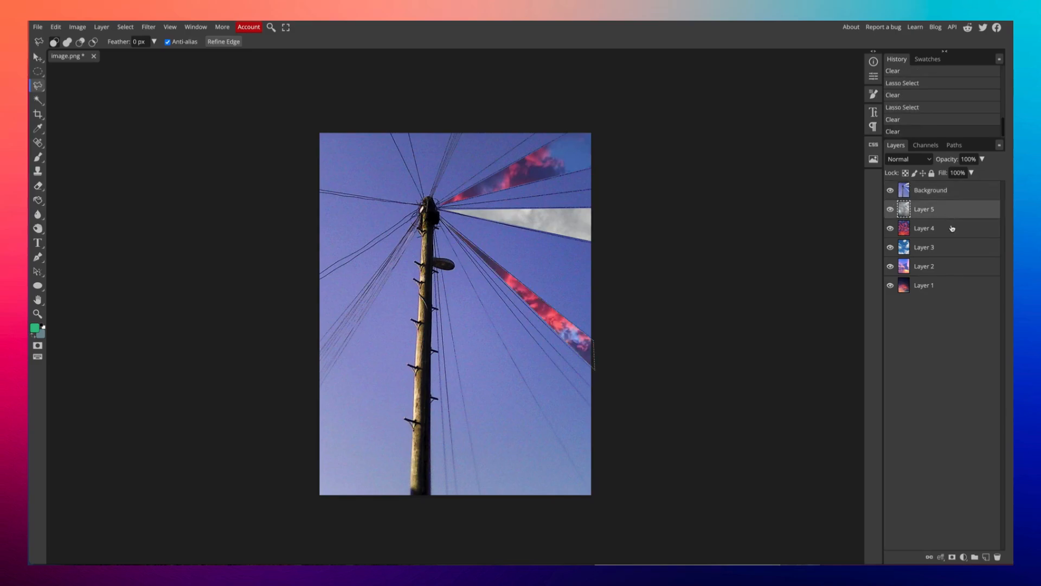
{"action": "left_click", "coordinate": [953, 228]}
{"action": "key", "text": "Delete"}
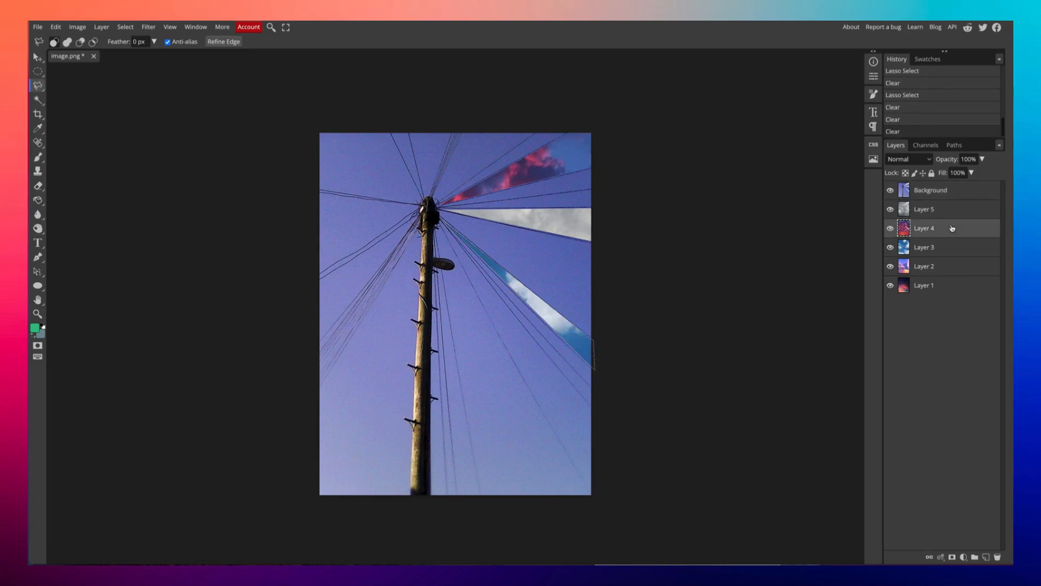
{"action": "left_click", "coordinate": [945, 253]}
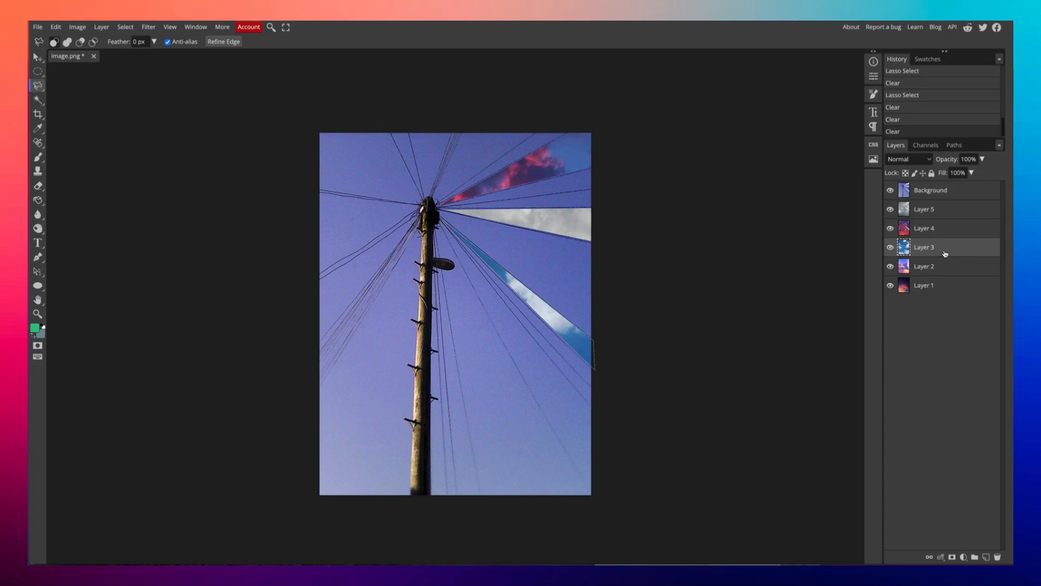
{"action": "key", "text": "Delete"}
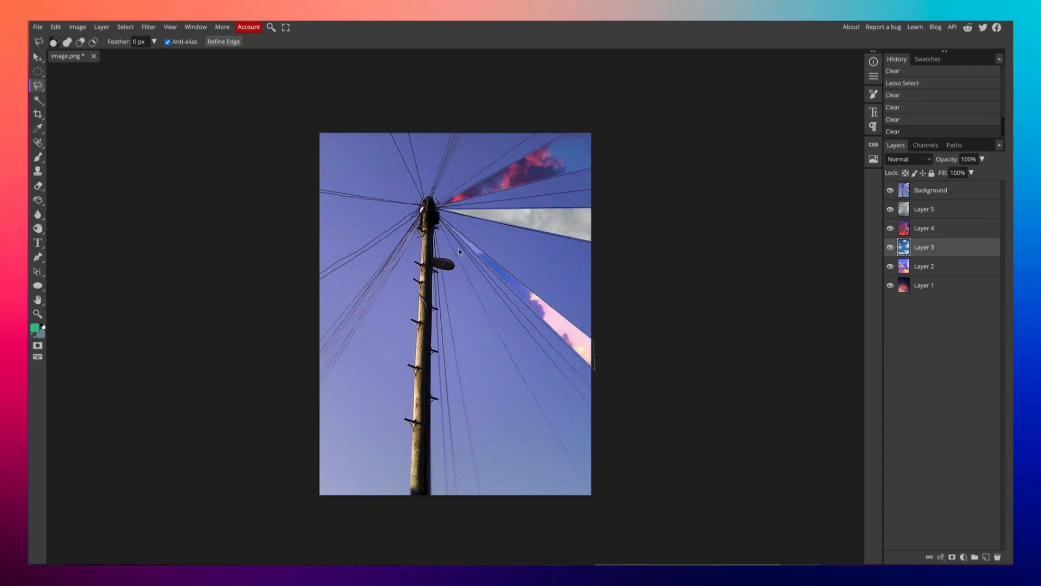
Lasso a long wedge beside the pole and clear it through Background and Layers 5–2, showing red clouds.
{"action": "left_click_drag", "start_coordinate": [594, 411], "coordinate": [596, 499]}
{"action": "left_click", "coordinate": [595, 499]}
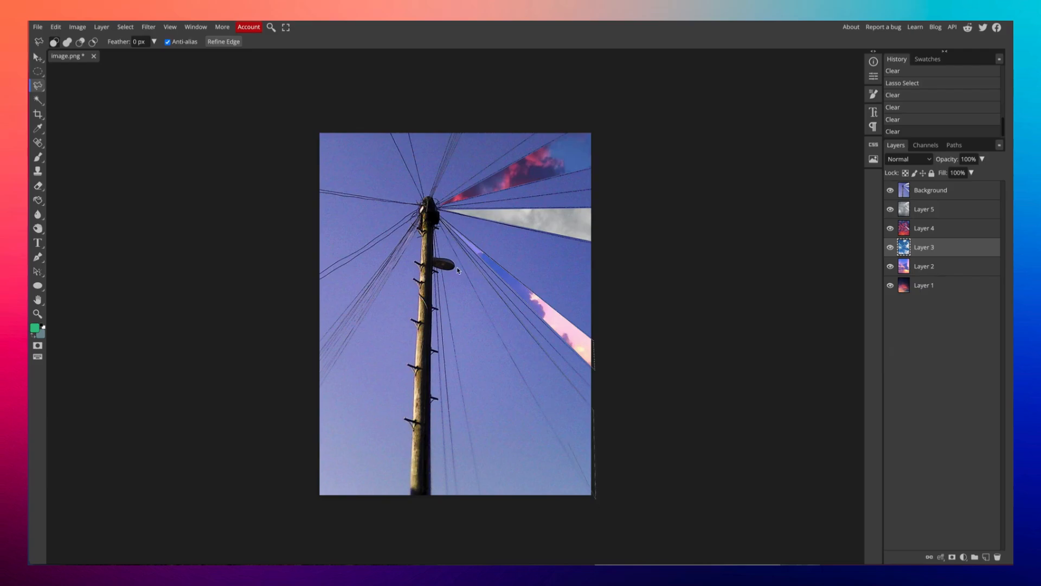
{"action": "left_click", "coordinate": [441, 226]}
{"action": "left_click", "coordinate": [922, 193]}
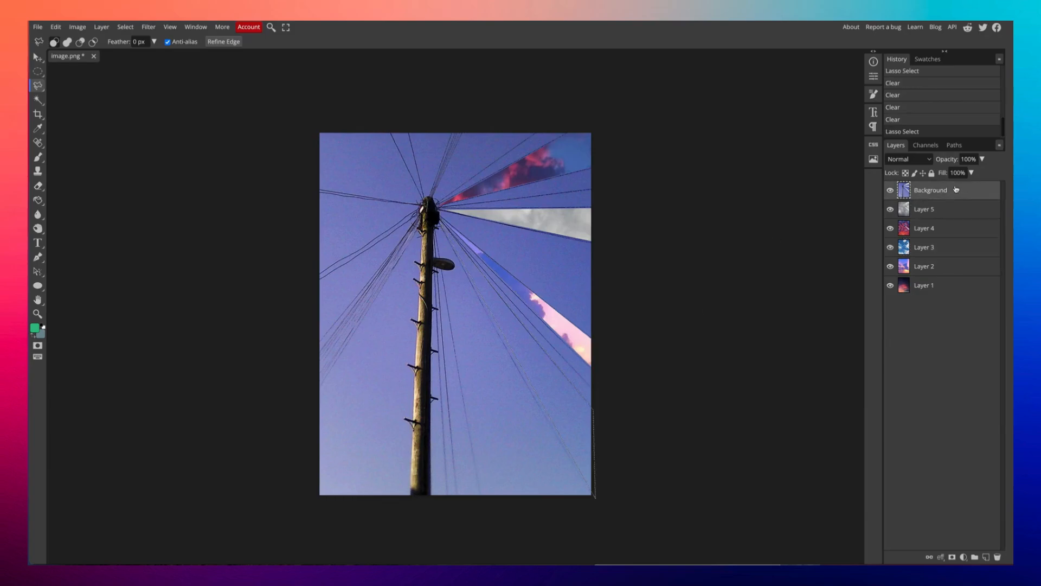
{"action": "key", "text": "Delete"}
{"action": "left_click", "coordinate": [954, 212]}
{"action": "key", "text": "Delete"}
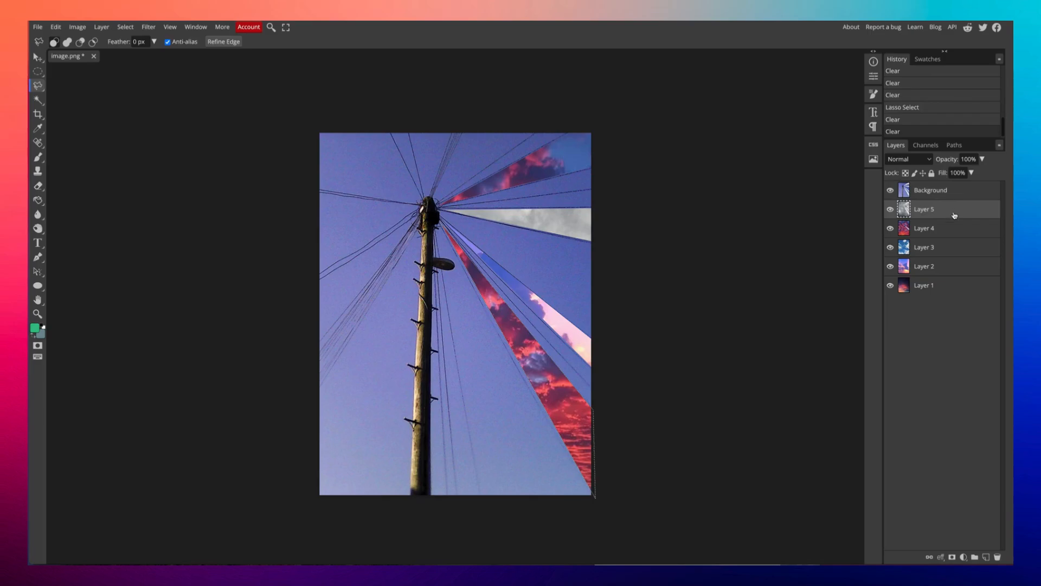
{"action": "left_click", "coordinate": [948, 230]}
{"action": "key", "text": "Delete"}
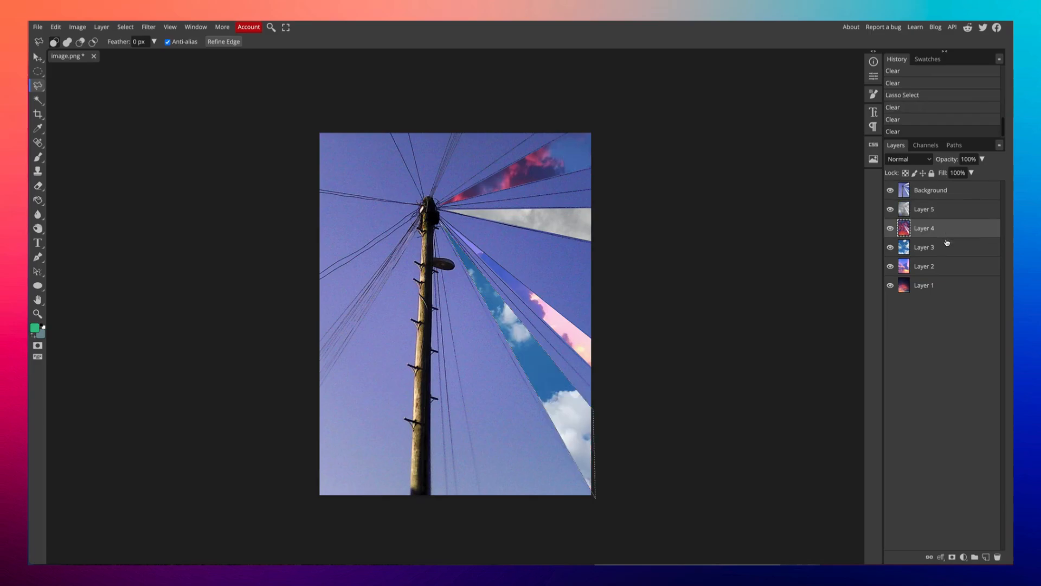
{"action": "left_click", "coordinate": [946, 246]}
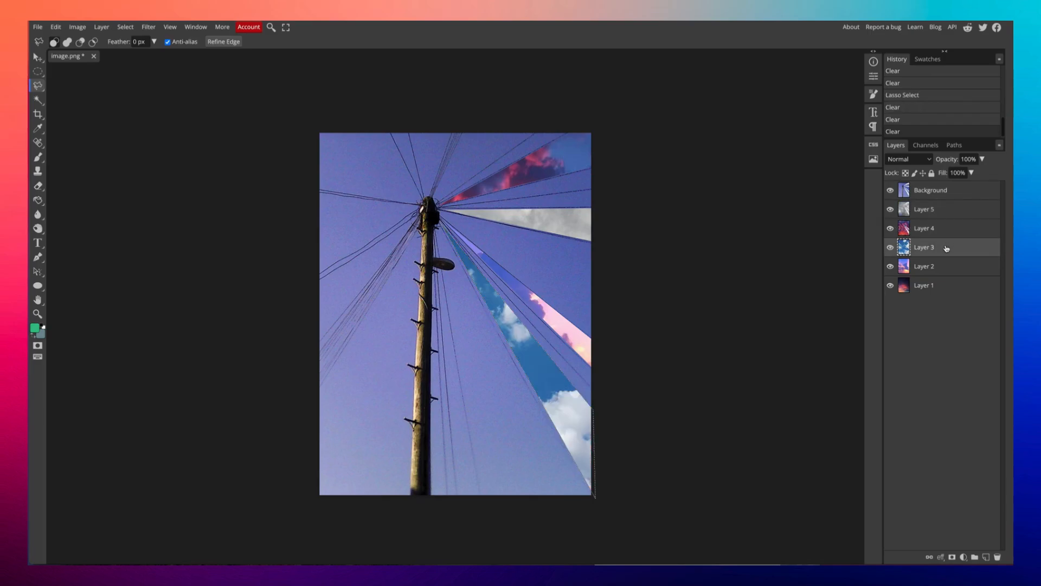
{"action": "key", "text": "Delete"}
{"action": "left_click", "coordinate": [947, 265]}
{"action": "key", "text": "Delete"}
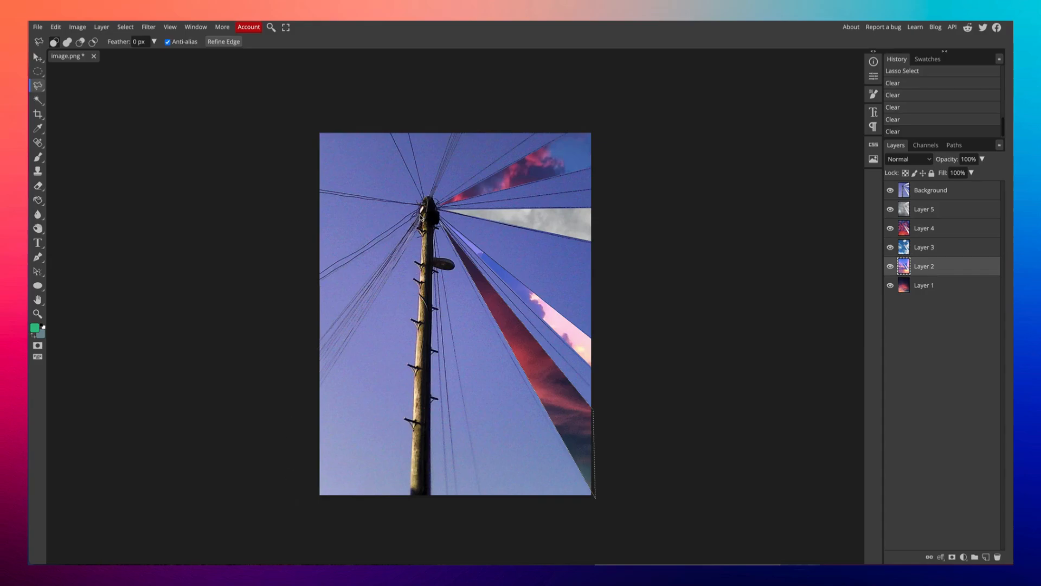
Close the left wedge and clear it from Background and Layers 5 and 4, revealing blue sky.
{"action": "left_click", "coordinate": [421, 217]}
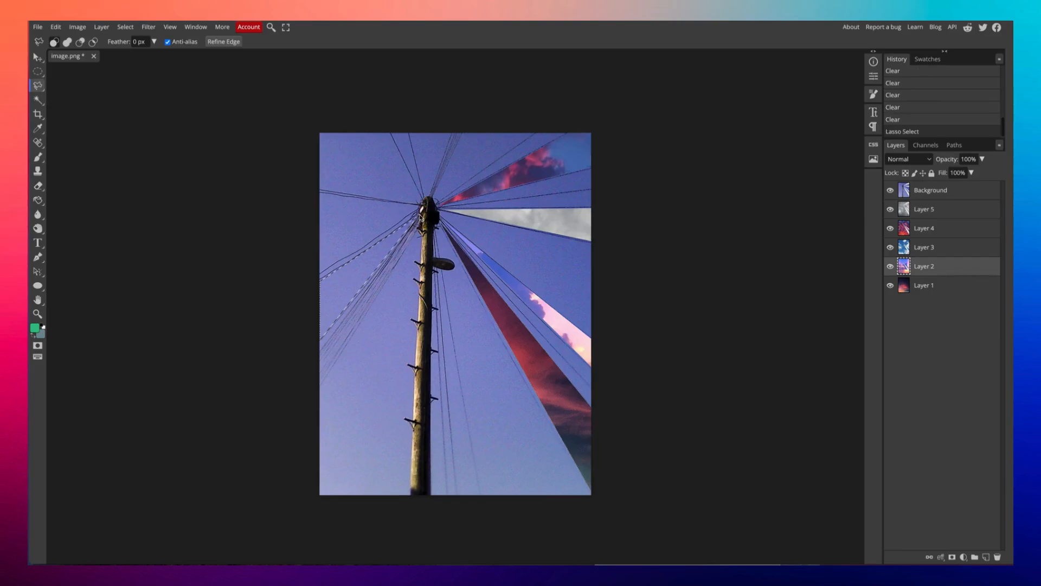
{"action": "left_click", "coordinate": [952, 196]}
{"action": "key", "text": "Delete"}
{"action": "left_click", "coordinate": [958, 213]}
{"action": "key", "text": "Delete"}
{"action": "left_click", "coordinate": [958, 228]}
{"action": "key", "text": "Delete"}
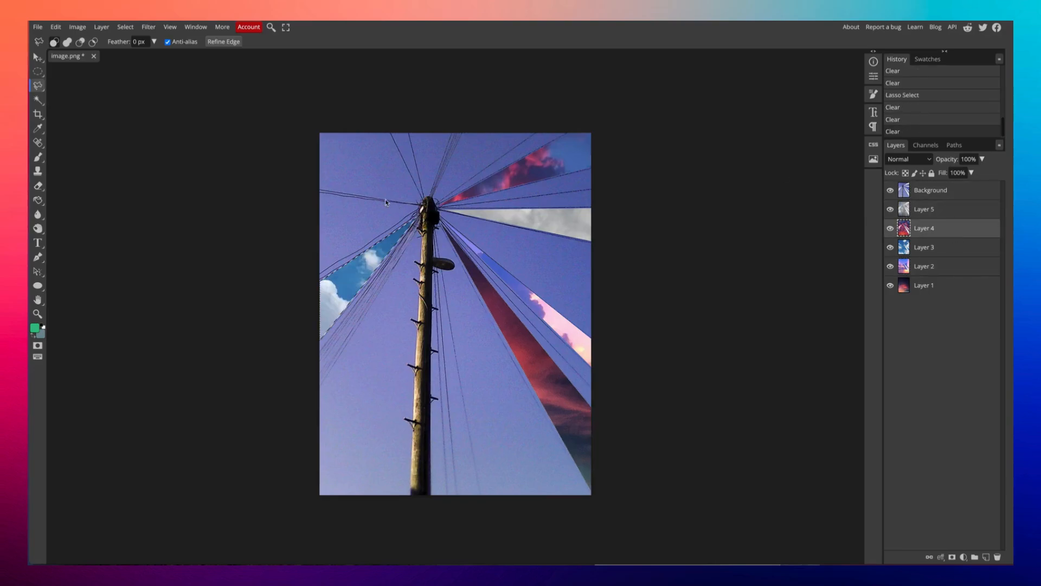
Lasso the top-left corner wedge and clear it from Background and Layers 5, 4 and 3.
{"action": "mouse_move", "coordinate": [315, 189]}
{"action": "left_mouse_down"}
{"action": "mouse_move", "coordinate": [314, 133]}
{"action": "mouse_move", "coordinate": [384, 130]}
{"action": "mouse_move", "coordinate": [421, 204]}
{"action": "left_mouse_up"}
{"action": "left_click", "coordinate": [965, 191]}
{"action": "key", "text": "Delete"}
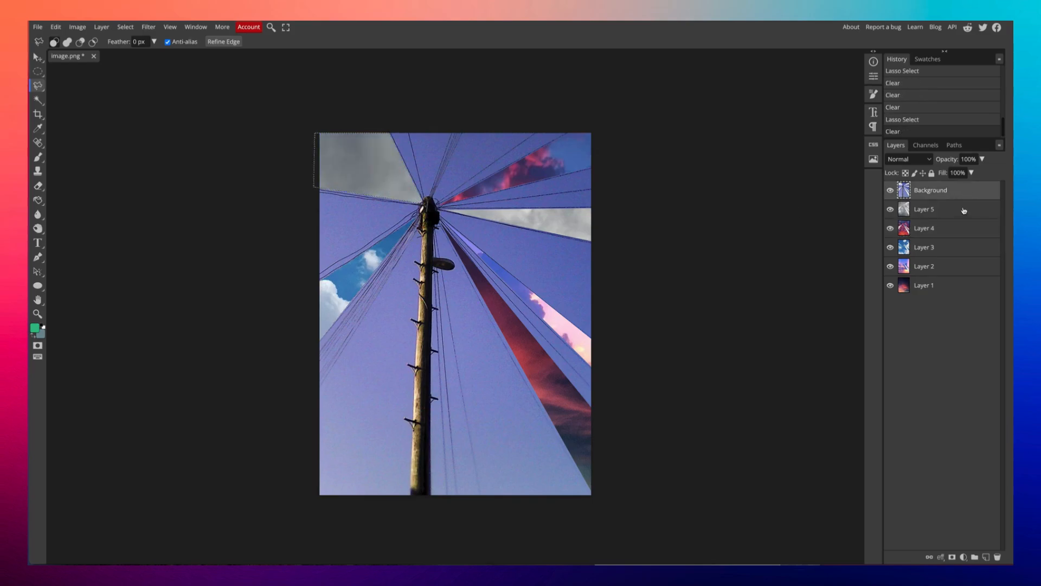
{"action": "left_click", "coordinate": [965, 210]}
{"action": "key", "text": "Delete"}
{"action": "left_click", "coordinate": [962, 228]}
{"action": "key", "text": "Delete"}
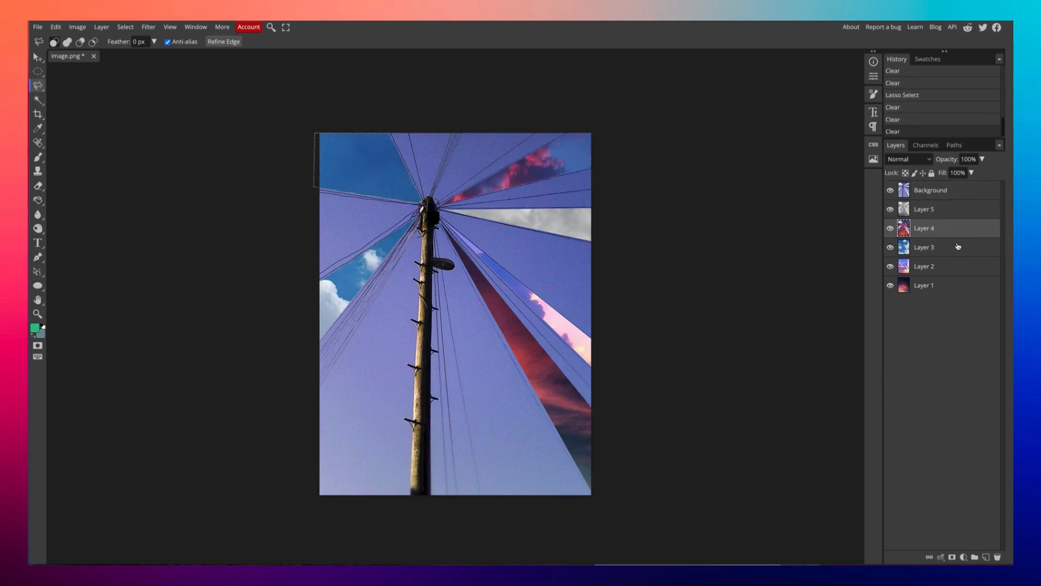
{"action": "left_click", "coordinate": [958, 246]}
{"action": "key", "text": "Delete"}
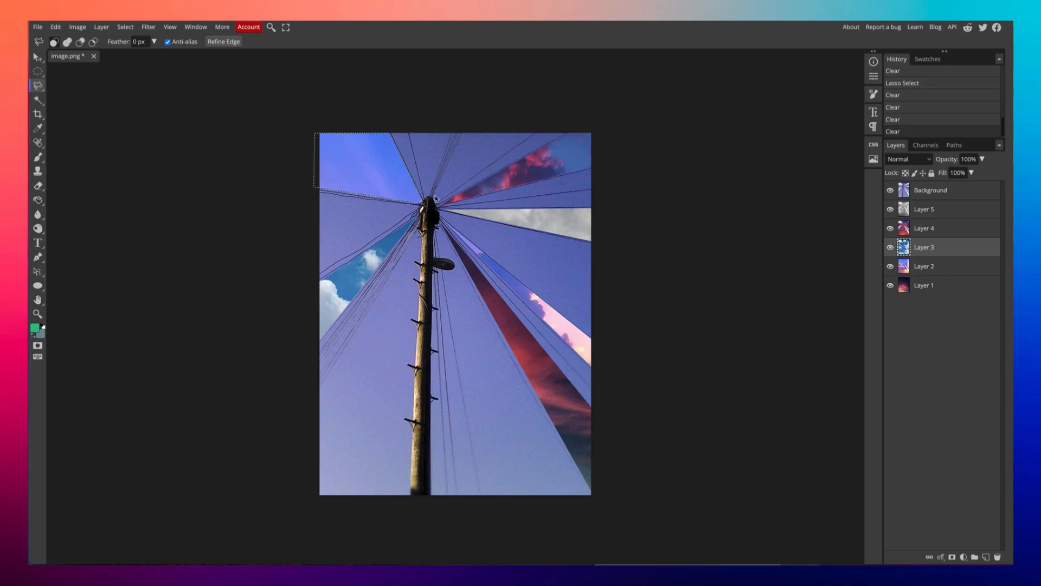
Cut a top-edge wedge through Background and Layers 5 and 4 to show white clouds, then deselect.
{"action": "left_click", "coordinate": [464, 132]}
{"action": "left_click", "coordinate": [534, 132]}
{"action": "double_click", "coordinate": [434, 201]}
{"action": "left_click", "coordinate": [945, 191]}
{"action": "key", "text": "Delete"}
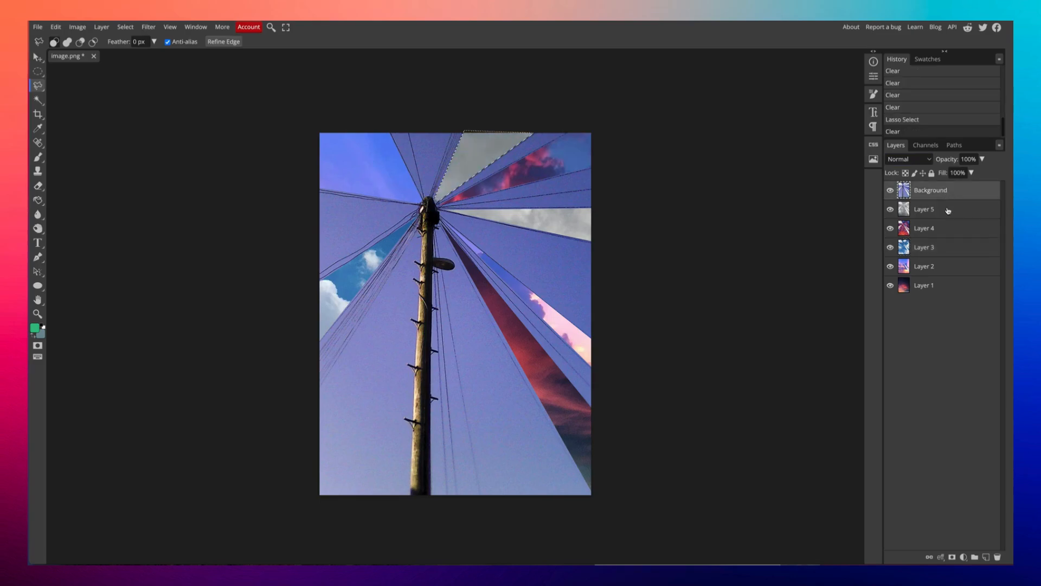
{"action": "left_click", "coordinate": [948, 210]}
{"action": "key", "text": "Delete"}
{"action": "left_click", "coordinate": [947, 233]}
{"action": "key", "text": "Delete"}
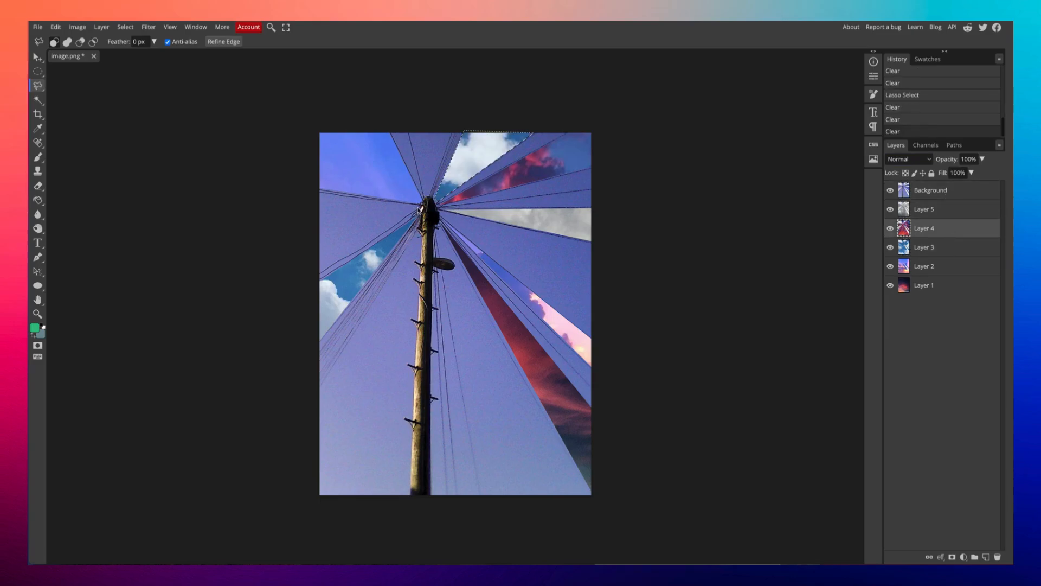
{"action": "key", "text": "ctrl+d"}
{"action": "key", "text": "ctrl+d"}
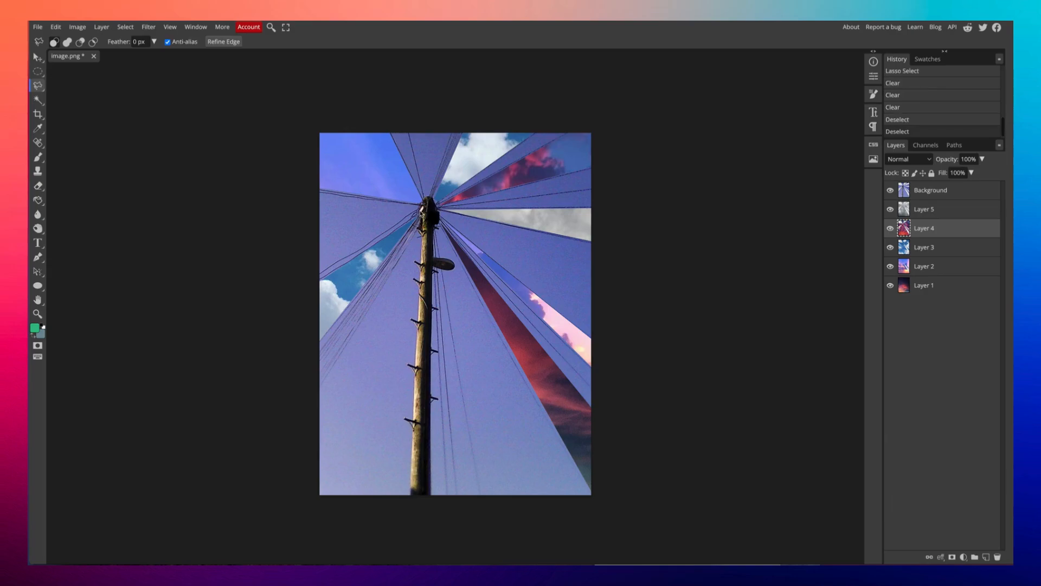